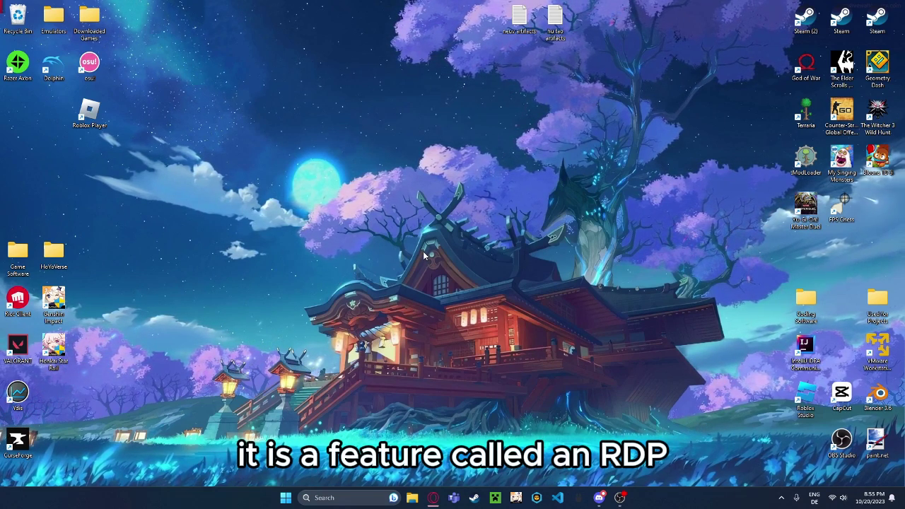
Bring up Discord and switch desktops to reach the Bee Swarm general-guides channel
{"action": "left_click", "coordinate": [599, 503]}
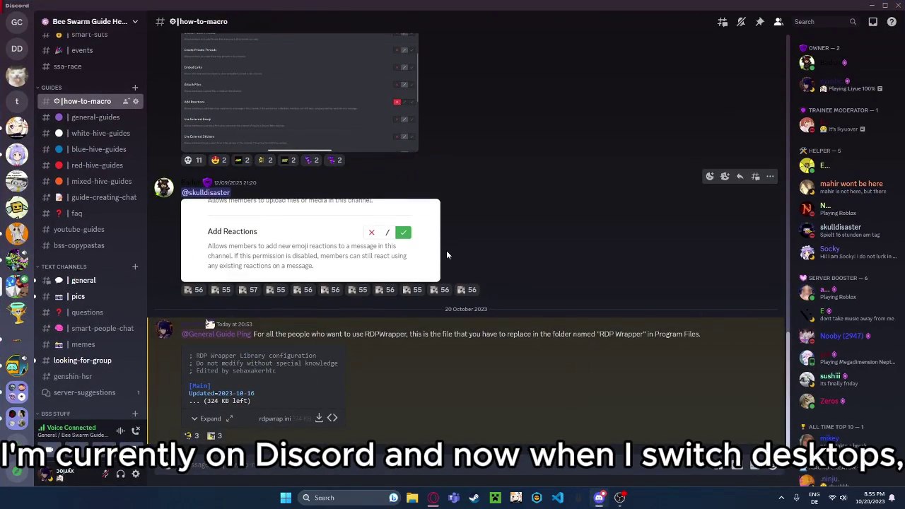
{"action": "key", "text": "ctrl+super+Right"}
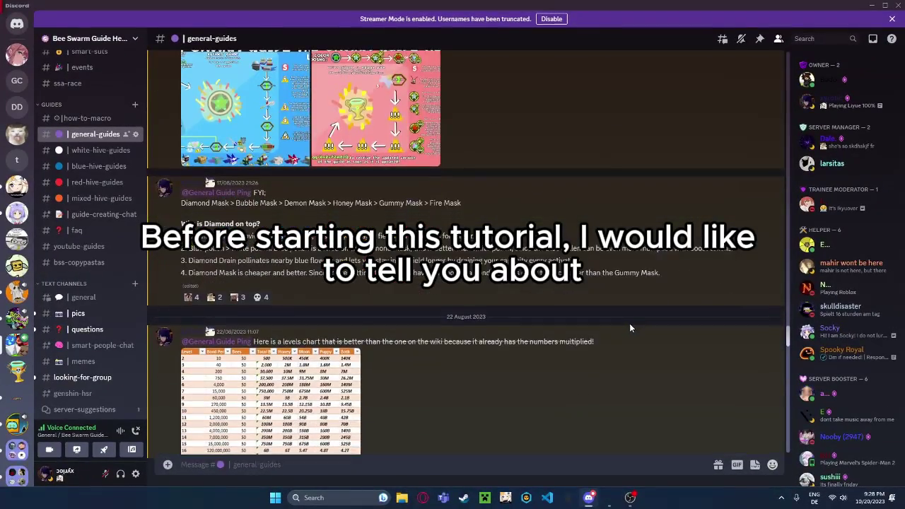
Scroll through the how-to-macro and white-hive-guides channels
{"action": "scroll", "coordinate": [628, 325], "scroll_direction": "down", "scroll_amount": 10}
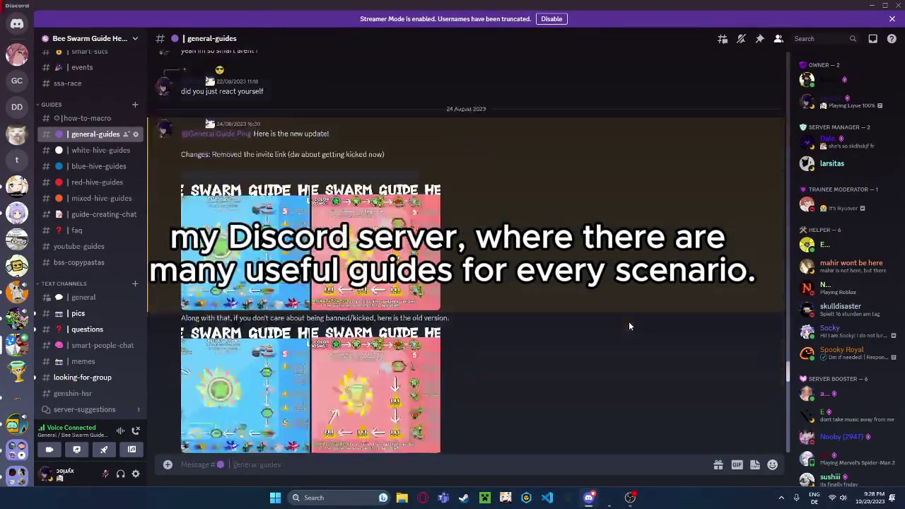
{"action": "scroll", "coordinate": [628, 322], "scroll_direction": "down", "scroll_amount": 3}
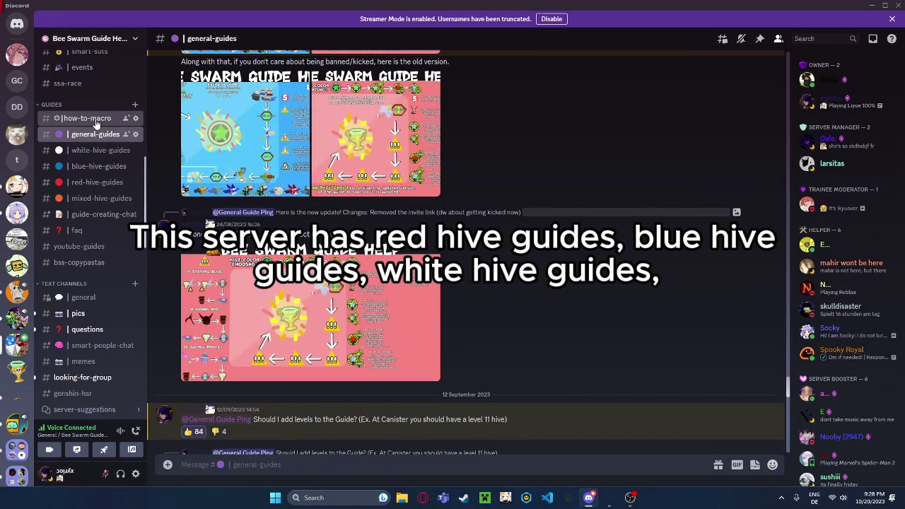
{"action": "left_click", "coordinate": [82, 118]}
{"action": "scroll", "coordinate": [471, 314], "scroll_direction": "up", "scroll_amount": 10}
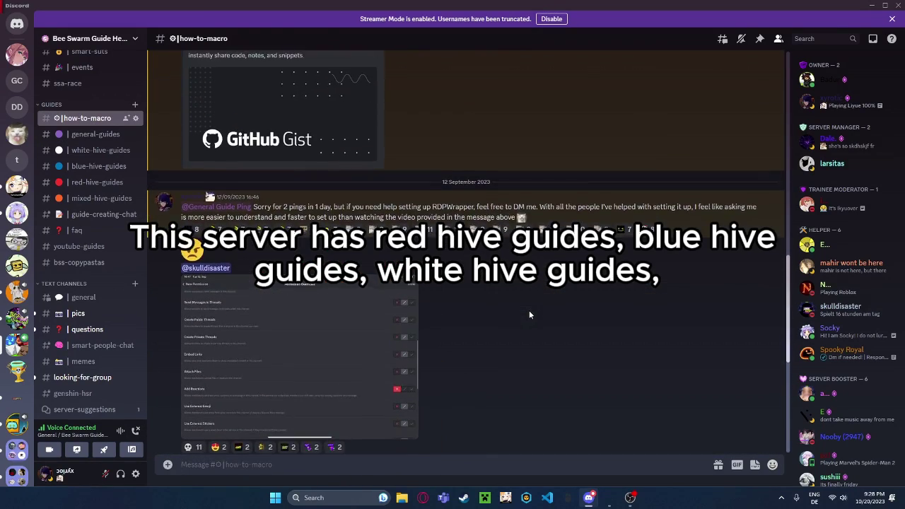
{"action": "scroll", "coordinate": [530, 314], "scroll_direction": "up", "scroll_amount": 5}
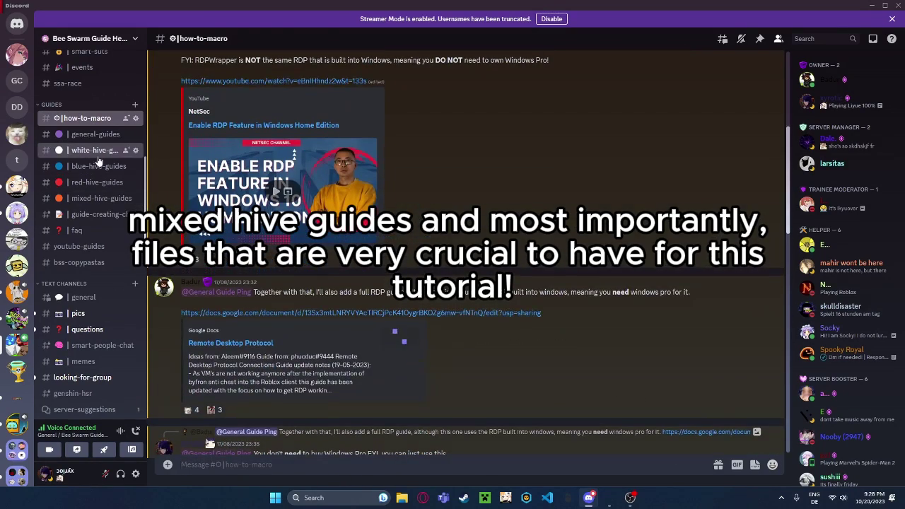
{"action": "left_click", "coordinate": [95, 150]}
Browse the blue-hive-guides and red-hive-guides channels, ending on mixed-hive-guides
{"action": "scroll", "coordinate": [386, 224], "scroll_direction": "up", "scroll_amount": 5}
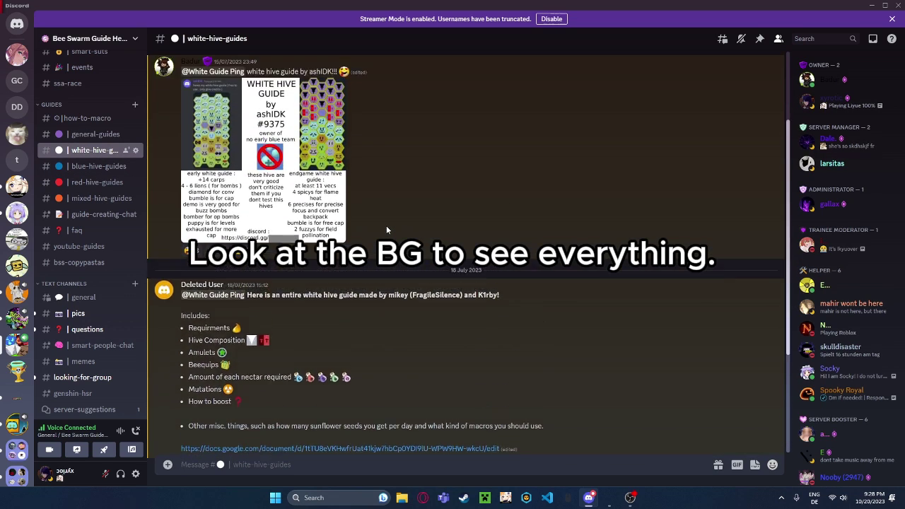
{"action": "left_click", "coordinate": [96, 166]}
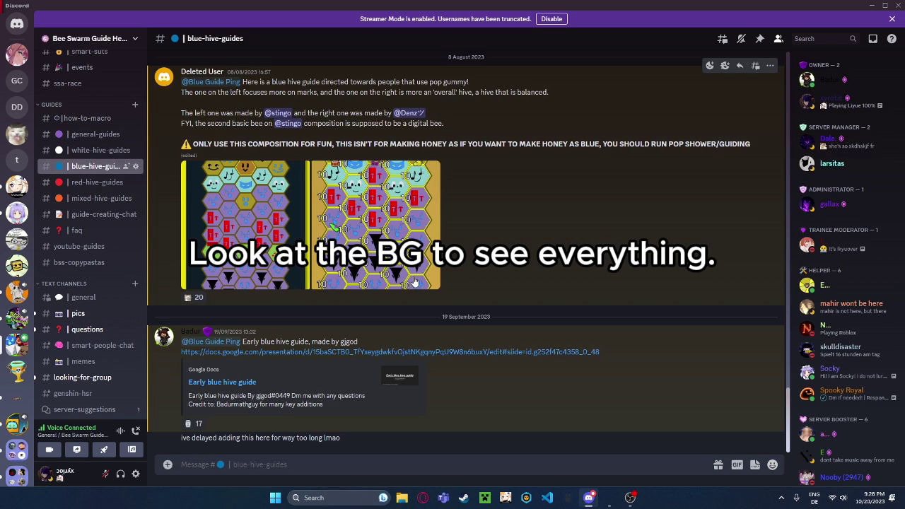
{"action": "scroll", "coordinate": [353, 269], "scroll_direction": "up", "scroll_amount": 2}
{"action": "scroll", "coordinate": [415, 278], "scroll_direction": "up", "scroll_amount": 5}
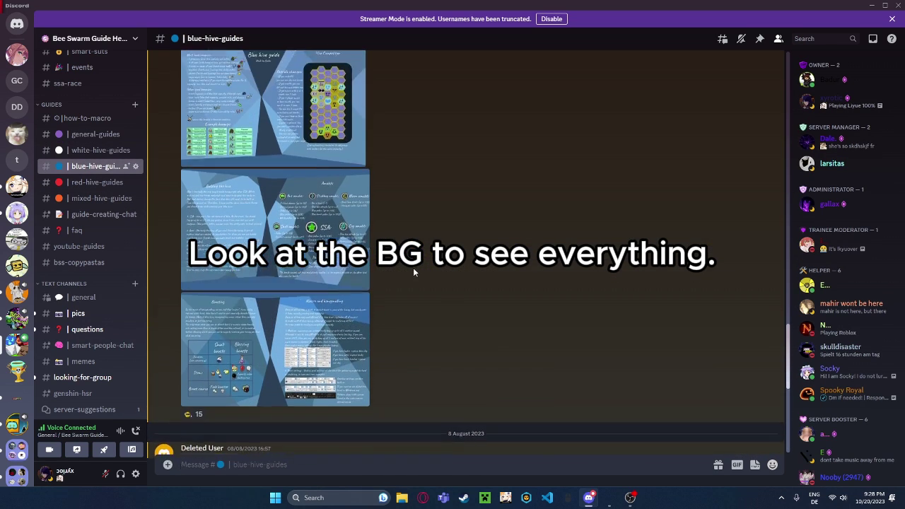
{"action": "left_click", "coordinate": [95, 182]}
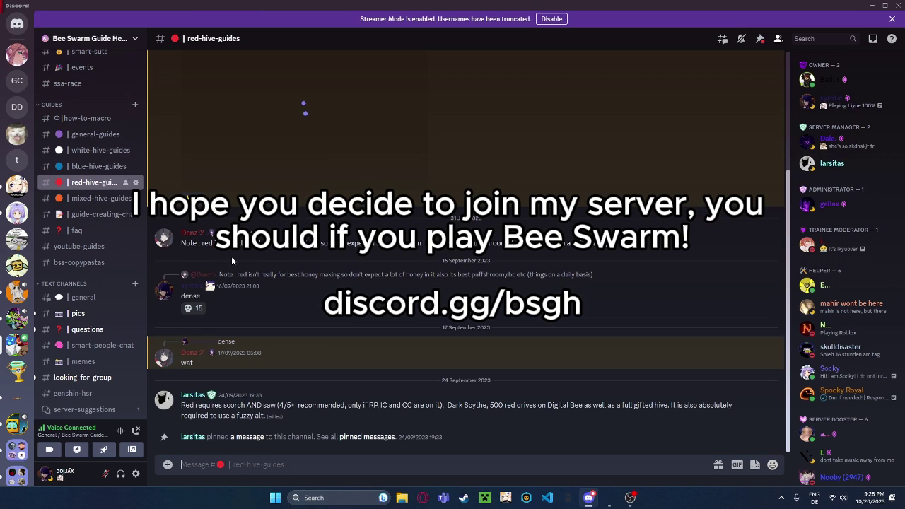
{"action": "scroll", "coordinate": [256, 260], "scroll_direction": "up", "scroll_amount": 5}
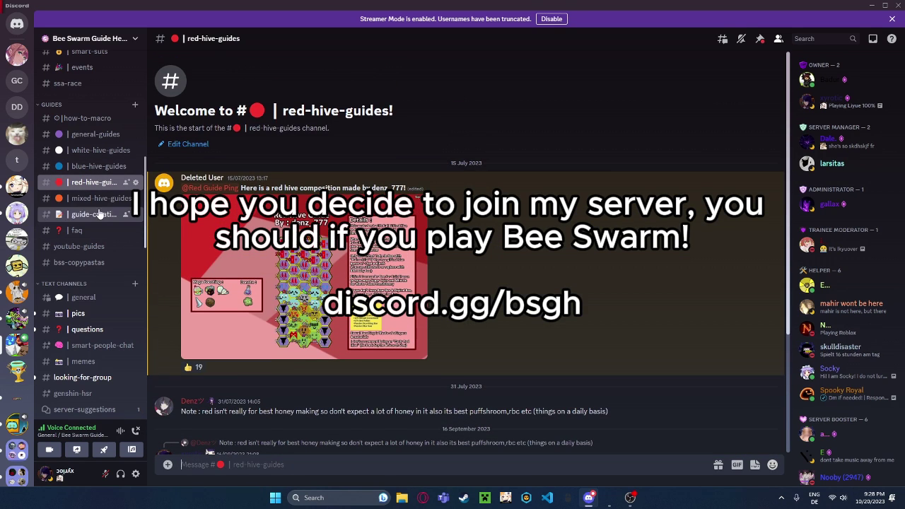
{"action": "left_click", "coordinate": [96, 198]}
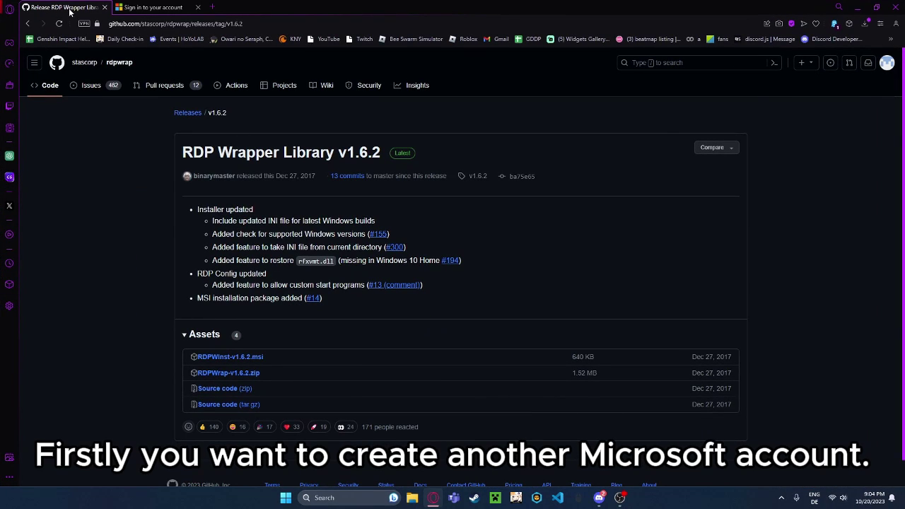
Switch to the Microsoft sign-in tab and start a new account with 'Create one!'
{"action": "left_click", "coordinate": [148, 10]}
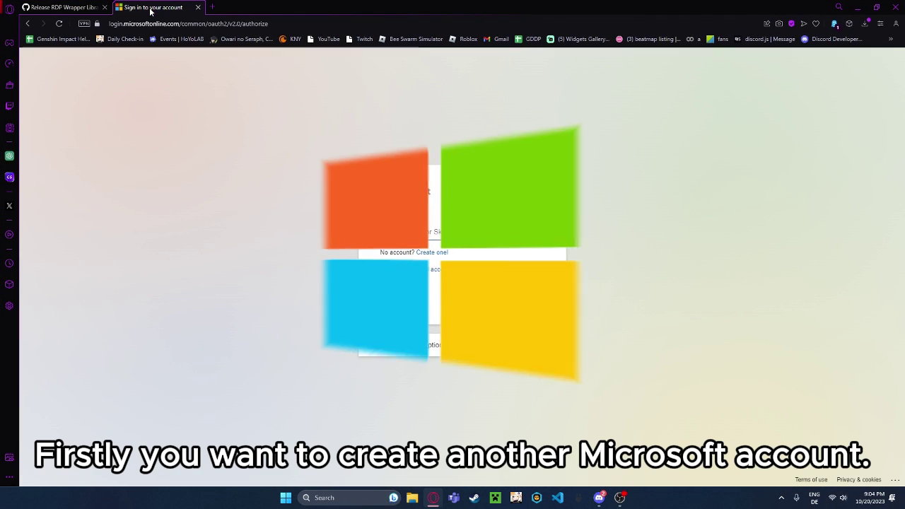
{"action": "left_click", "coordinate": [429, 256]}
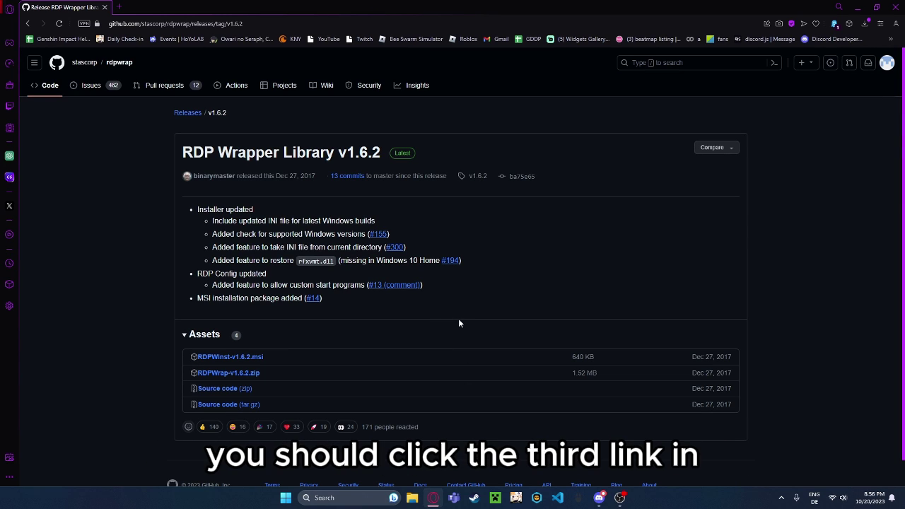
Download RDPWrap-v1.6.2.zip from the release assets and choose Extract All for it
{"action": "key", "text": "ctrl+l"}
{"action": "left_click", "coordinate": [352, 191]}
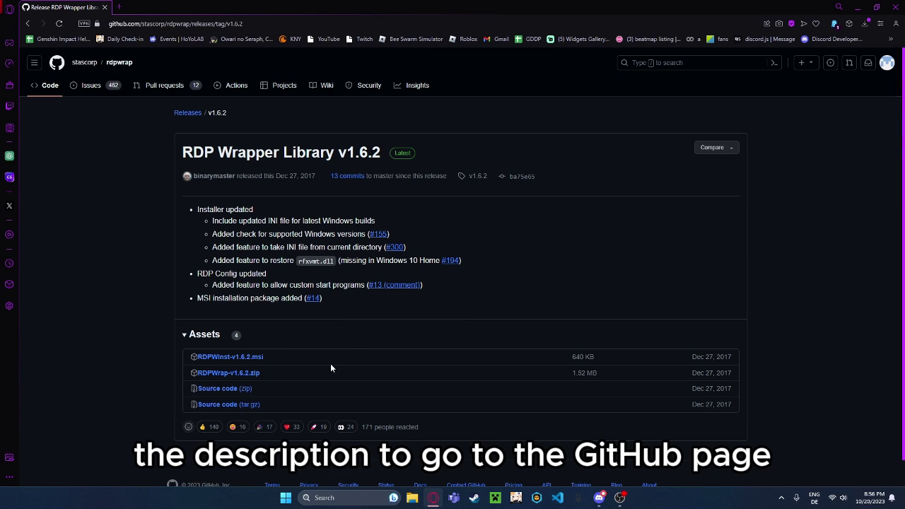
{"action": "left_click", "coordinate": [226, 376]}
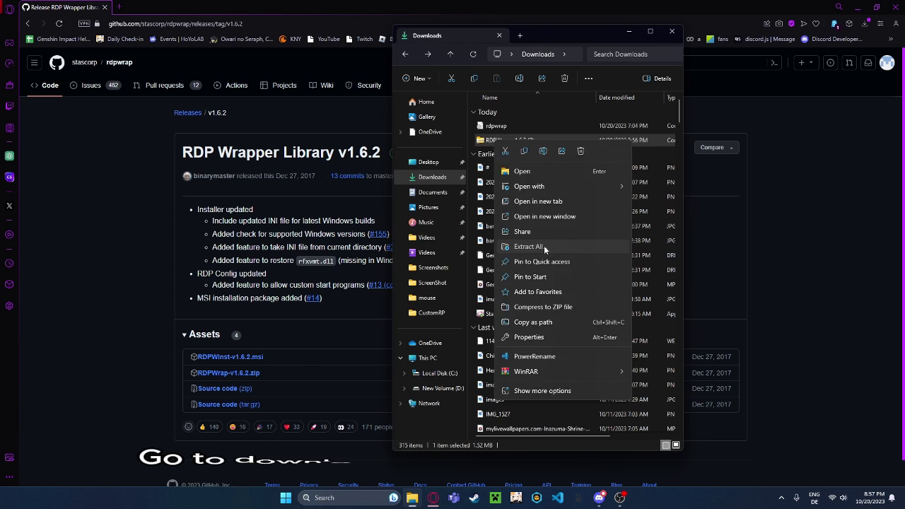
{"action": "left_click", "coordinate": [544, 246]}
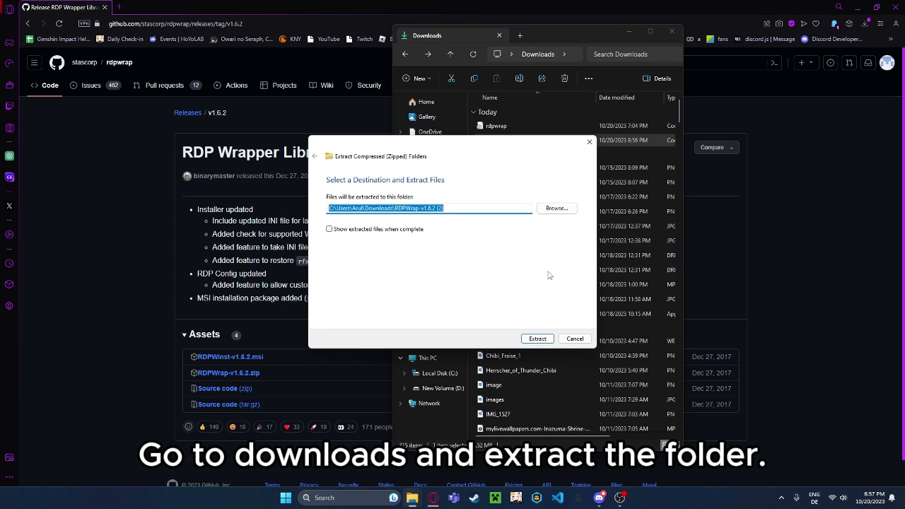
Extract the archive and run install.bat as administrator
{"action": "left_click", "coordinate": [539, 340]}
{"action": "left_click", "coordinate": [497, 113]}
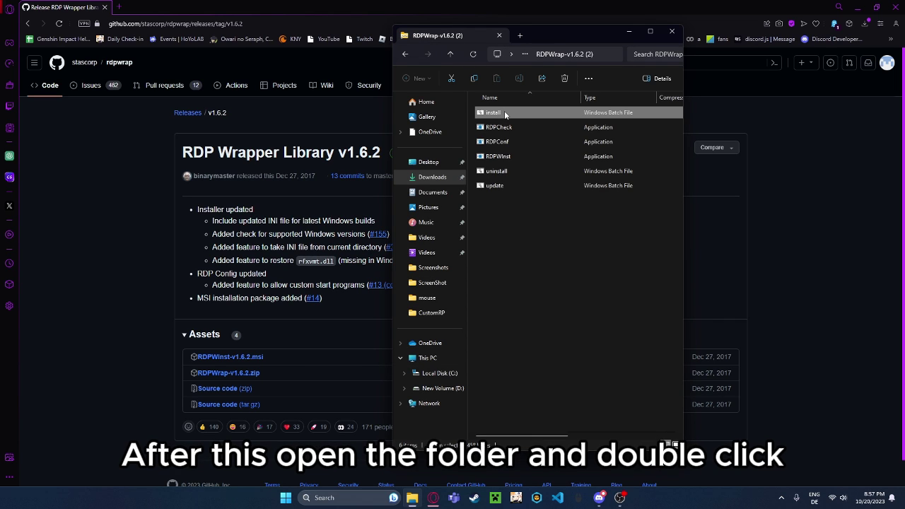
{"action": "right_click", "coordinate": [504, 110]}
{"action": "left_click", "coordinate": [537, 134]}
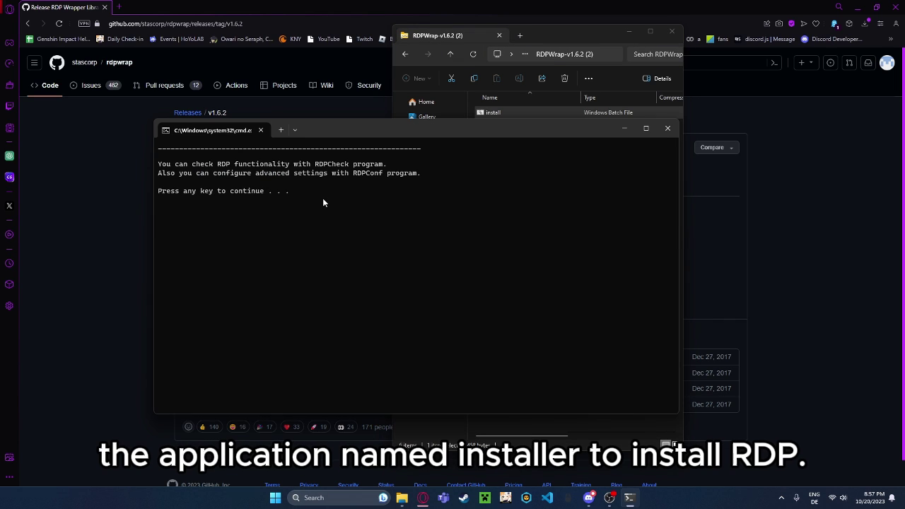
Launch RDPConf to confirm the wrapper is installed, listening and fully supported
{"action": "left_click_drag", "start_coordinate": [323, 198], "coordinate": [140, 166]}
{"action": "left_click", "coordinate": [334, 189]}
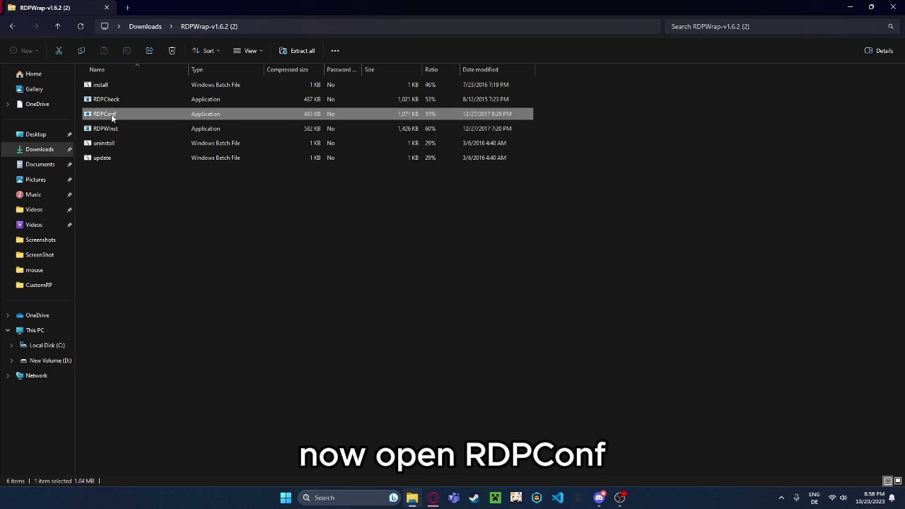
{"action": "double_click", "coordinate": [111, 114]}
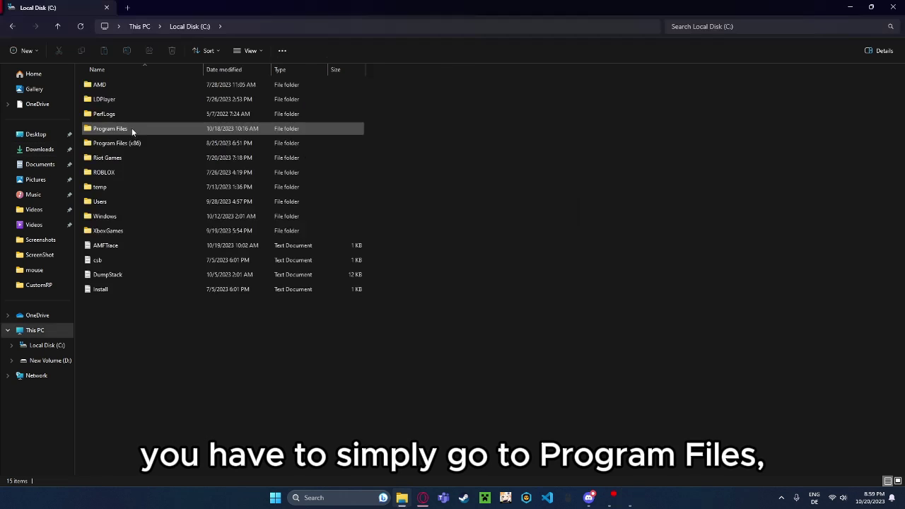
Open C:\Program Files\RDP Wrapper, select rdpwrap, and snap Explorer to the right half
{"action": "double_click", "coordinate": [131, 128]}
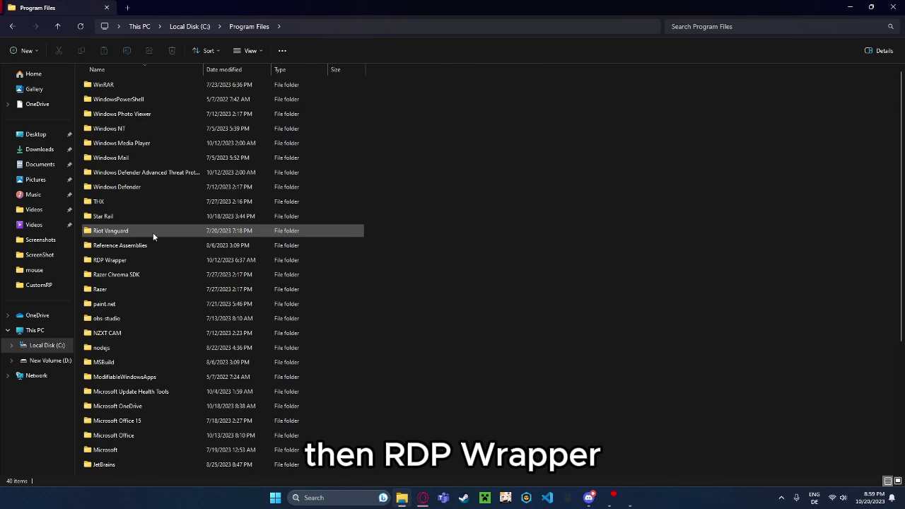
{"action": "double_click", "coordinate": [173, 219]}
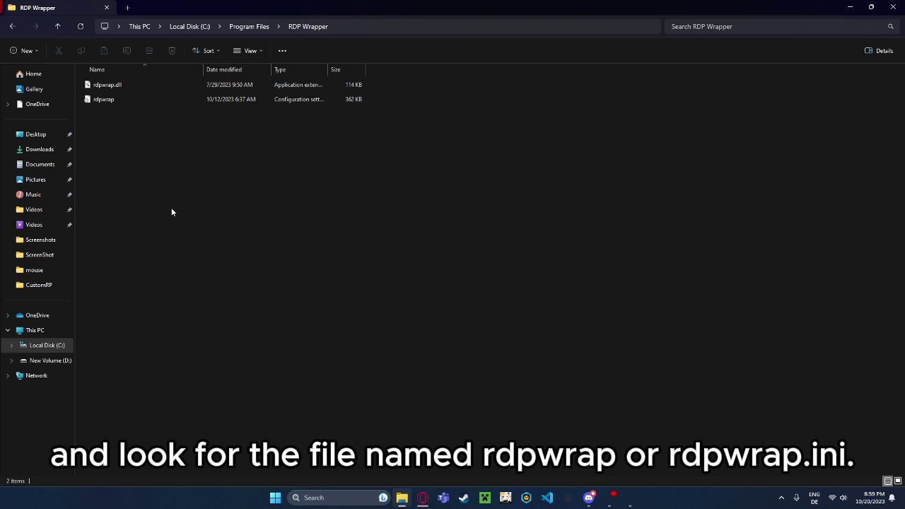
{"action": "left_click", "coordinate": [124, 103]}
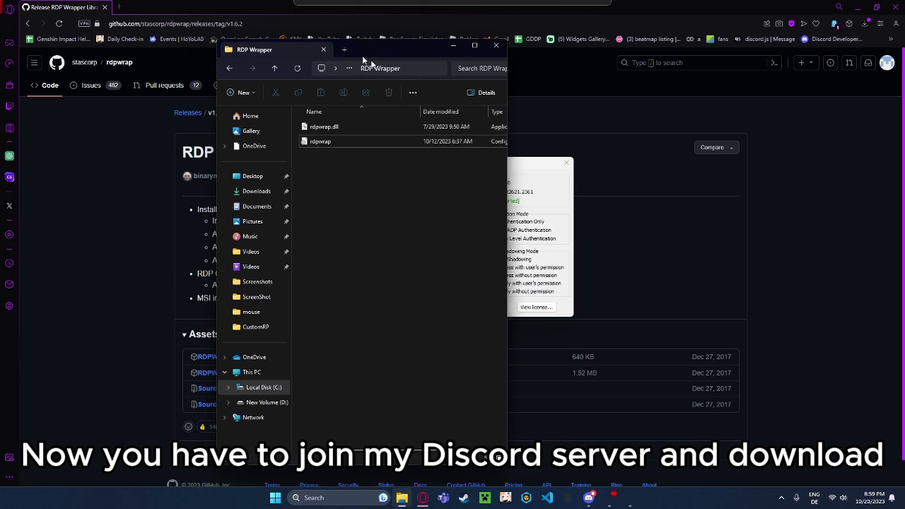
{"action": "left_click_drag", "start_coordinate": [370, 62], "coordinate": [903, 100]}
{"action": "left_click", "coordinate": [286, 182]}
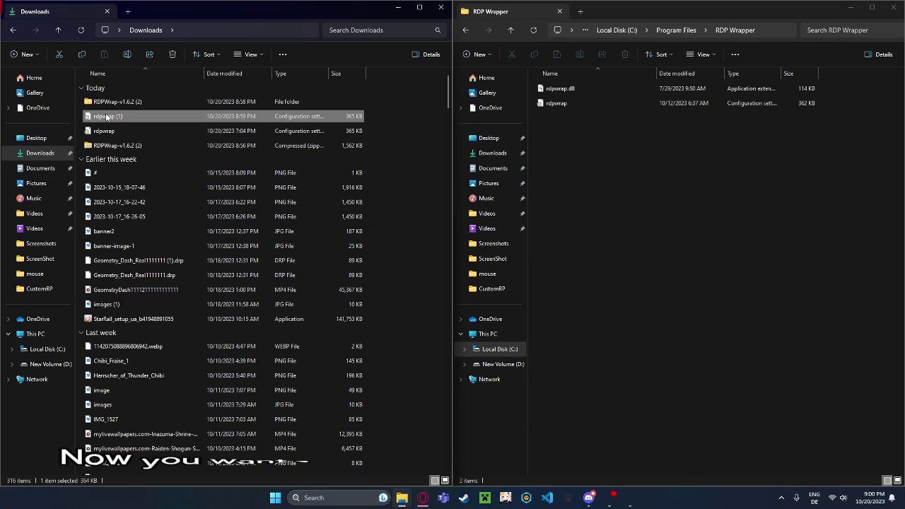
{"action": "left_click", "coordinate": [106, 130]}
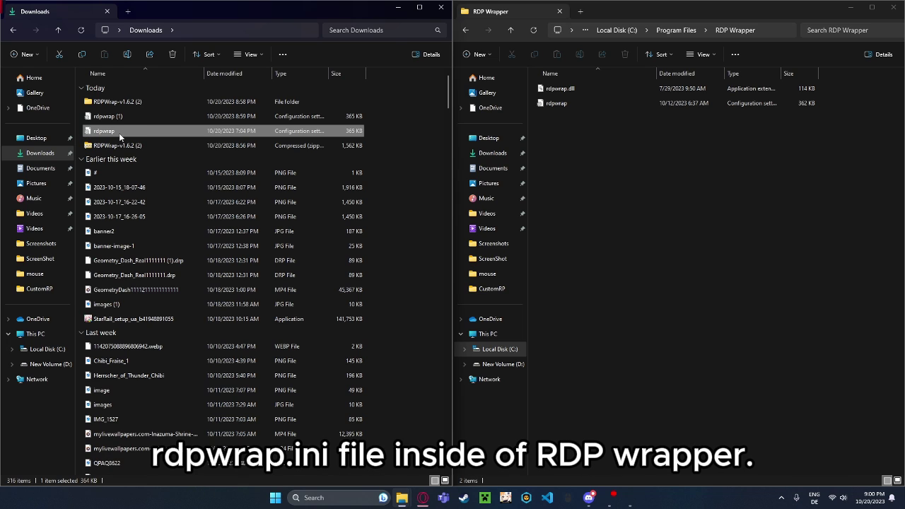
{"action": "left_click", "coordinate": [564, 116]}
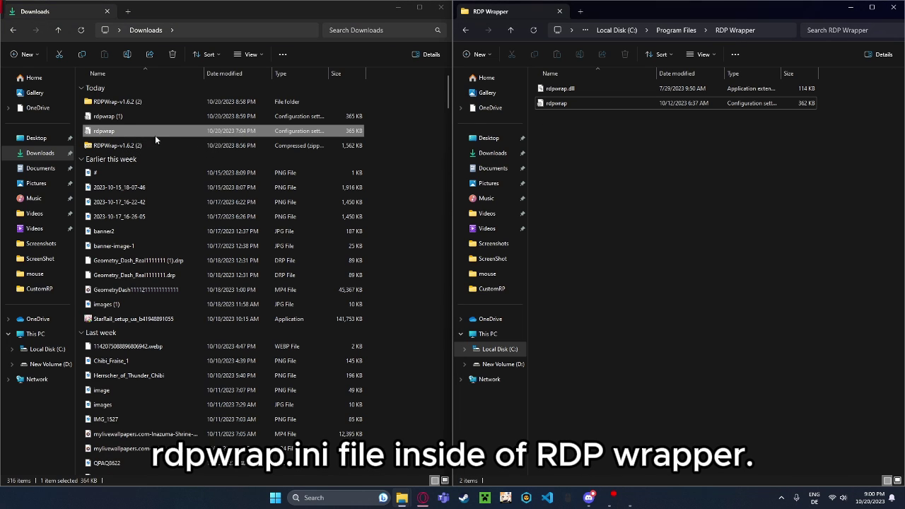
{"action": "left_click_drag", "start_coordinate": [143, 133], "coordinate": [106, 133]}
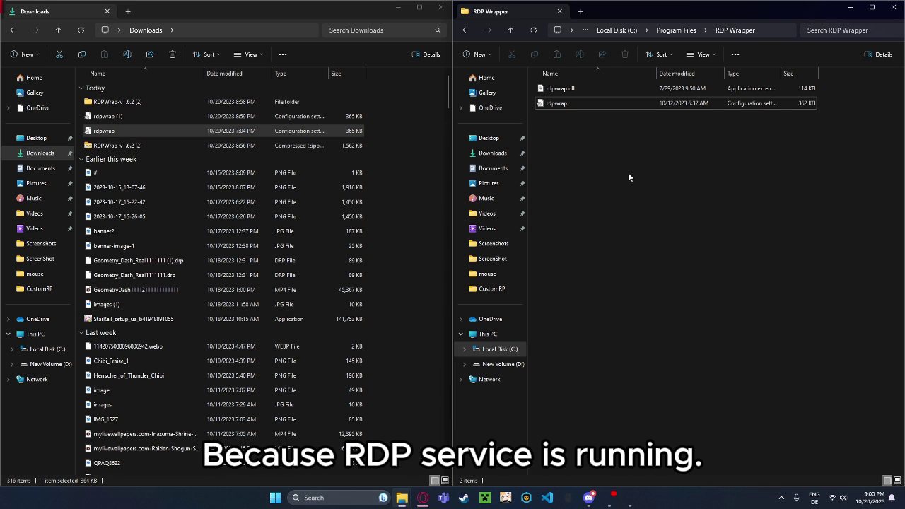
Launch Services and select Remote Desktop Services to bring up its Stop action
{"action": "key", "text": "super"}
{"action": "type", "text": "servic"}
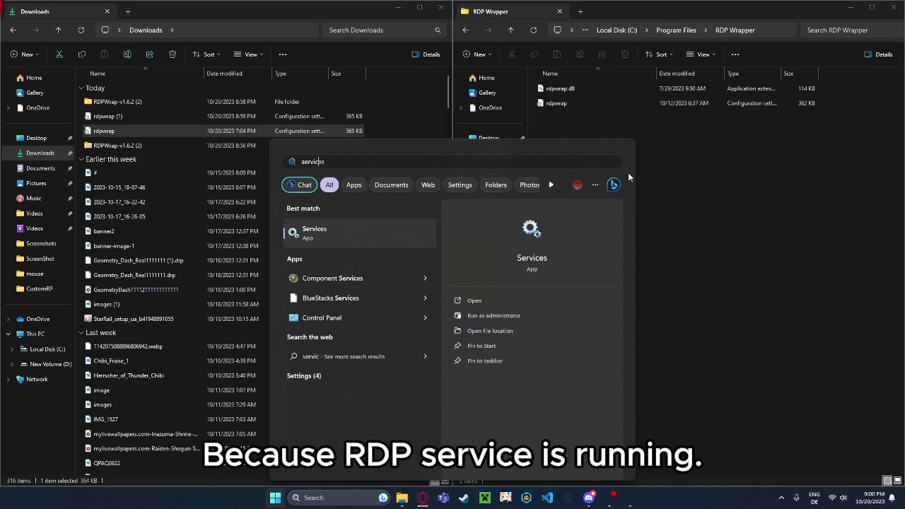
{"action": "key", "text": "Return"}
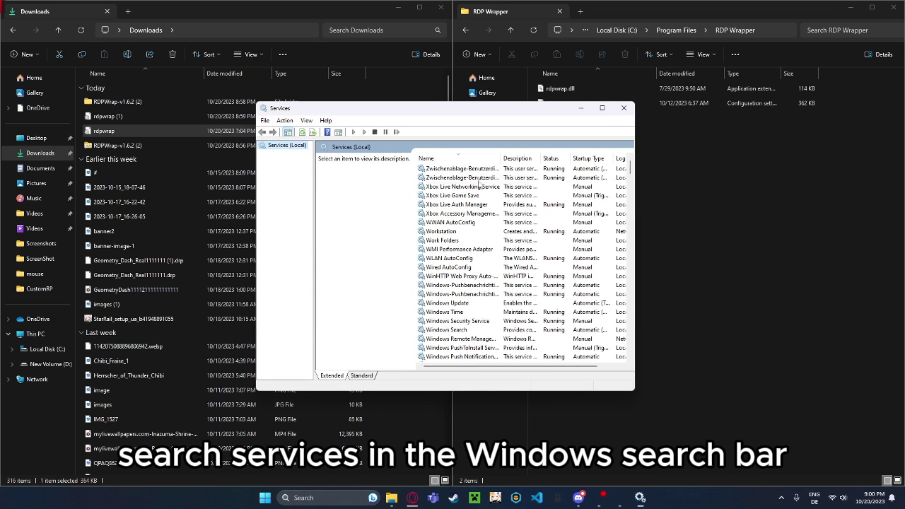
{"action": "left_click", "coordinate": [459, 223]}
{"action": "type", "text": "re"}
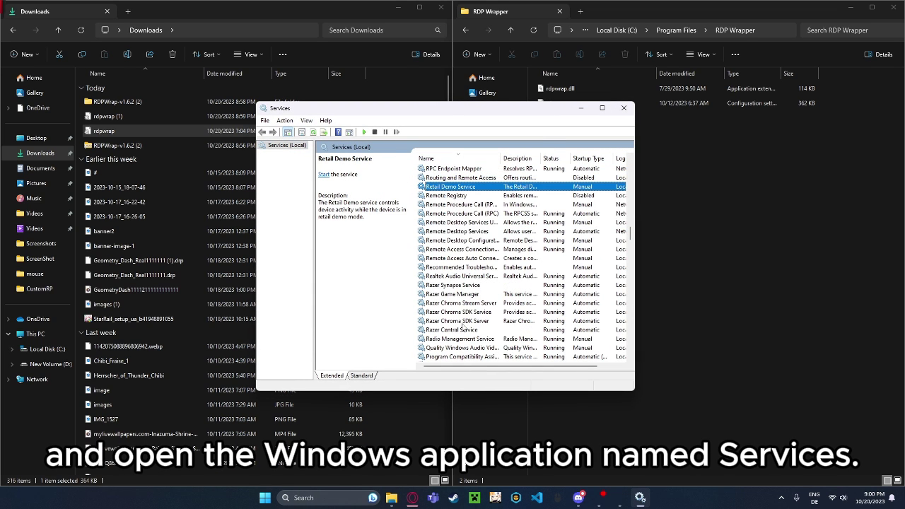
{"action": "left_click", "coordinate": [472, 231]}
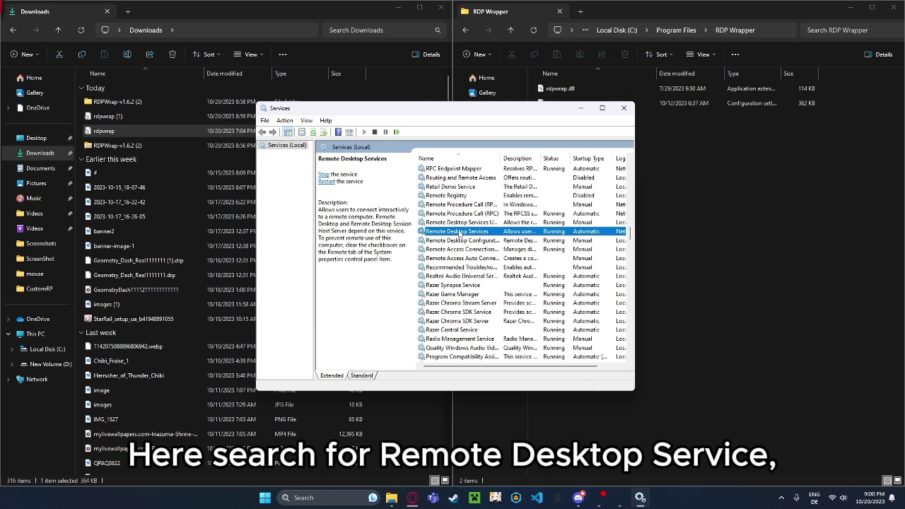
{"action": "right_click", "coordinate": [461, 237]}
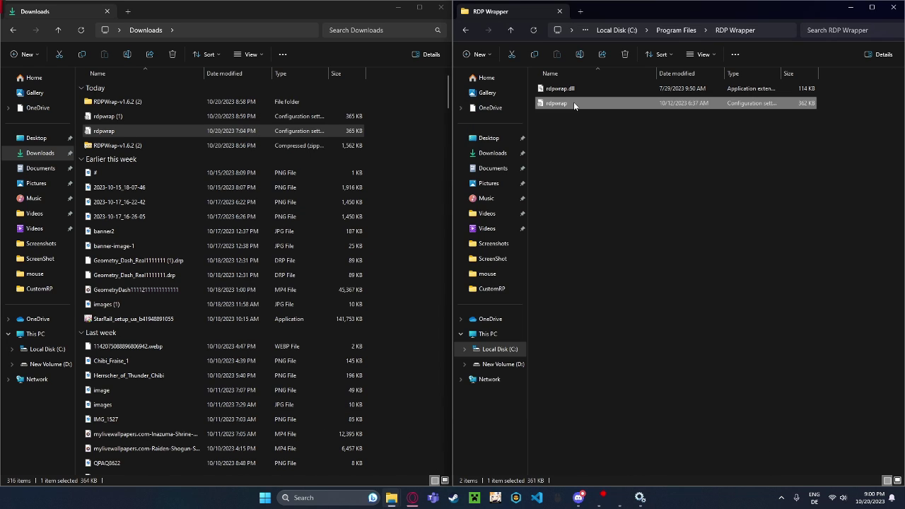
Start Remote Desktop Services again and close the RDP Wrapper folder window
{"action": "right_click", "coordinate": [574, 103]}
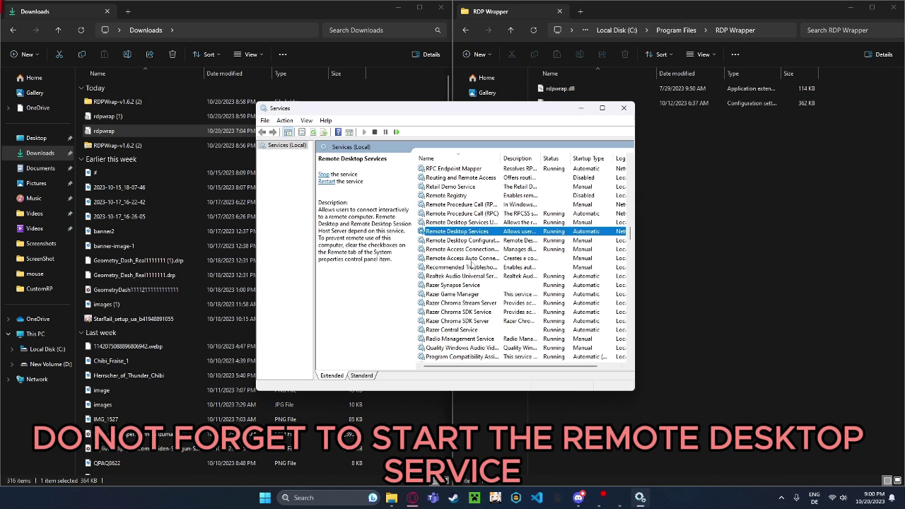
{"action": "right_click", "coordinate": [486, 231]}
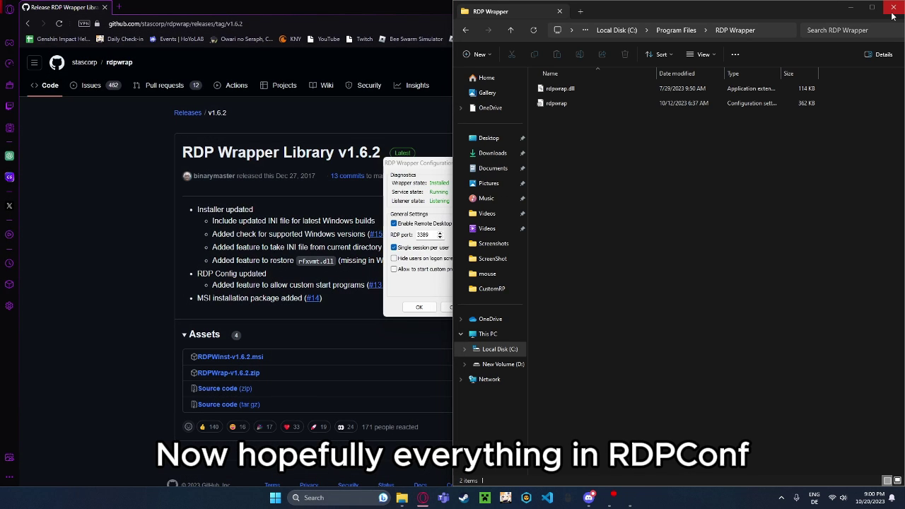
{"action": "left_click", "coordinate": [893, 10]}
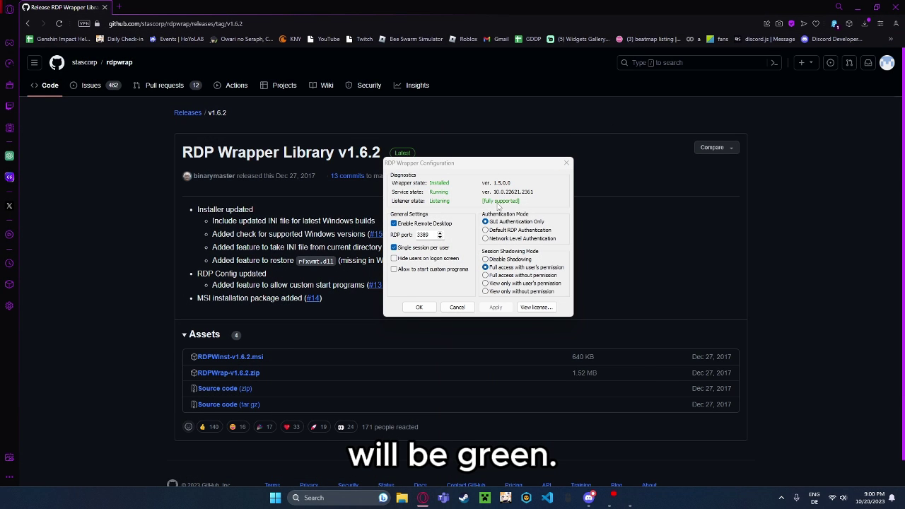
Go to Control Panel's System and Security remote access settings and its Remote Desktop Users list
{"action": "left_click", "coordinate": [566, 163]}
{"action": "key", "text": "super"}
{"action": "type", "text": "con"}
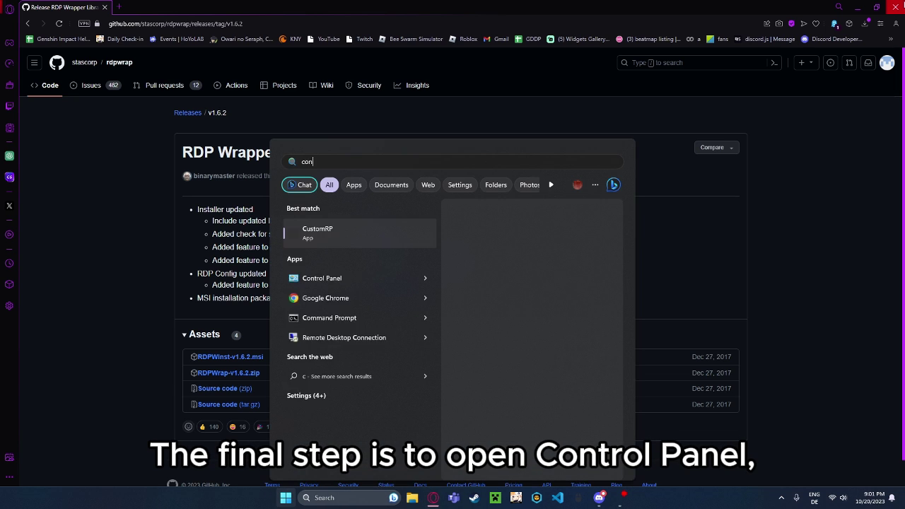
{"action": "key", "text": "Return"}
{"action": "left_click", "coordinate": [388, 182]}
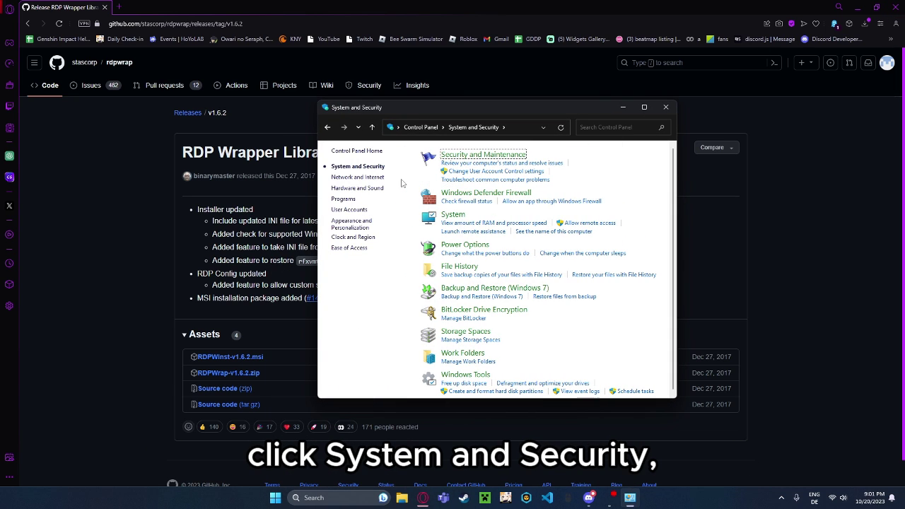
{"action": "left_click", "coordinate": [587, 226]}
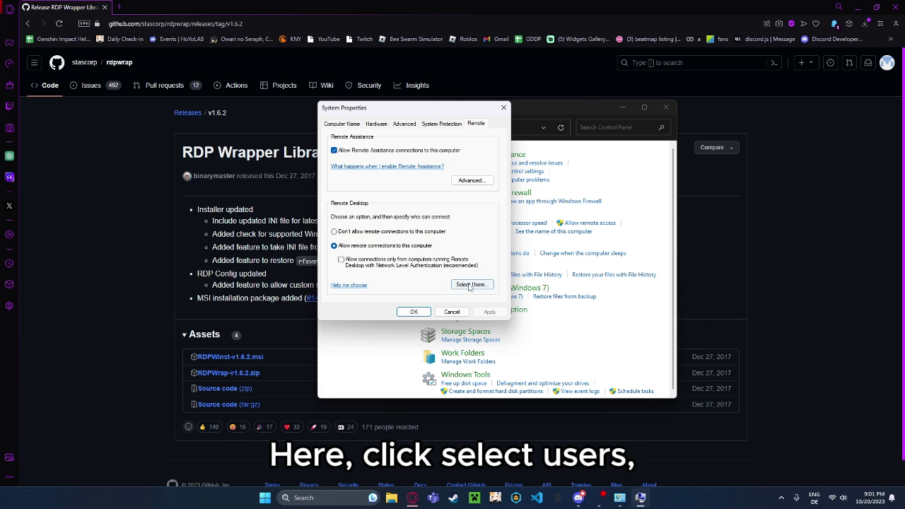
{"action": "left_click", "coordinate": [470, 284]}
{"action": "left_click_drag", "start_coordinate": [403, 143], "coordinate": [570, 272]}
Add the ALLE ANWENDUNGSPAKETE group to Remote Desktop Users and confirm all dialogs
{"action": "left_click", "coordinate": [534, 203]}
{"action": "left_click", "coordinate": [537, 366]}
{"action": "left_click_drag", "start_coordinate": [608, 218], "coordinate": [179, 115]}
{"action": "left_click", "coordinate": [294, 196]}
{"action": "left_click", "coordinate": [99, 301]}
{"action": "left_click", "coordinate": [256, 268]}
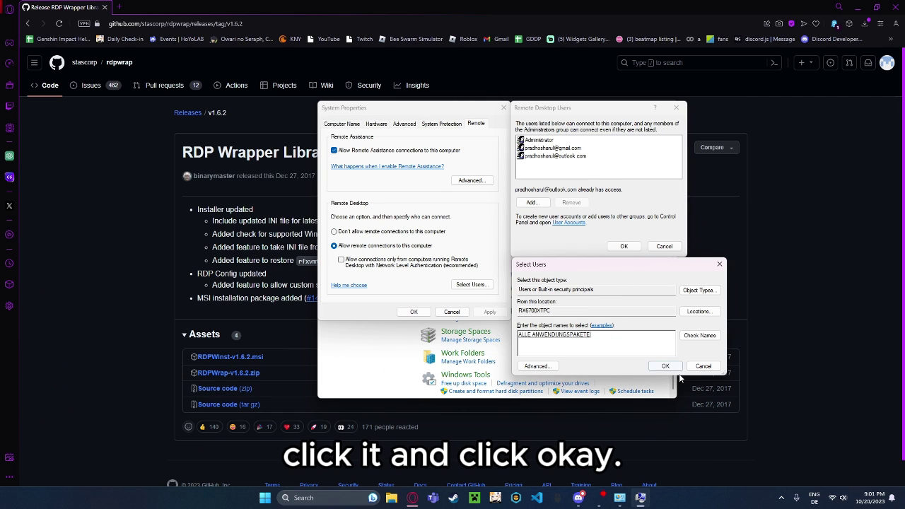
{"action": "left_click", "coordinate": [665, 365]}
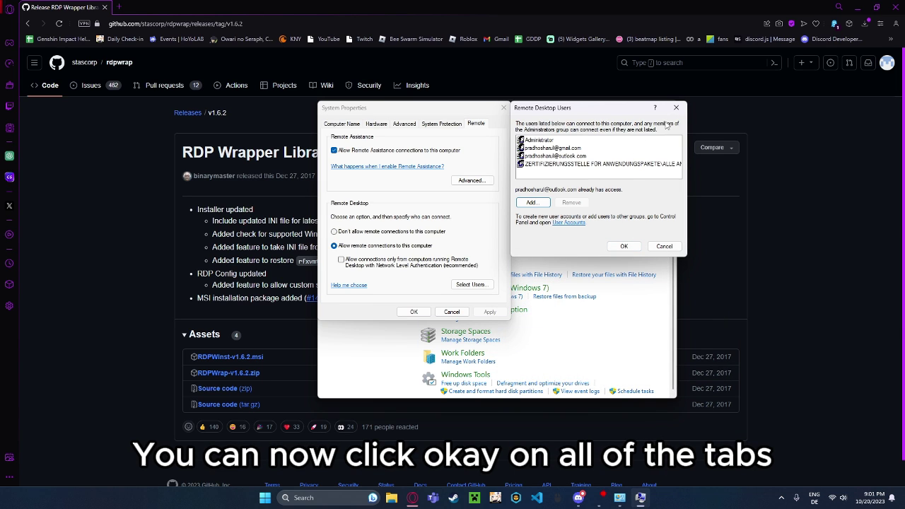
{"action": "left_click", "coordinate": [676, 108]}
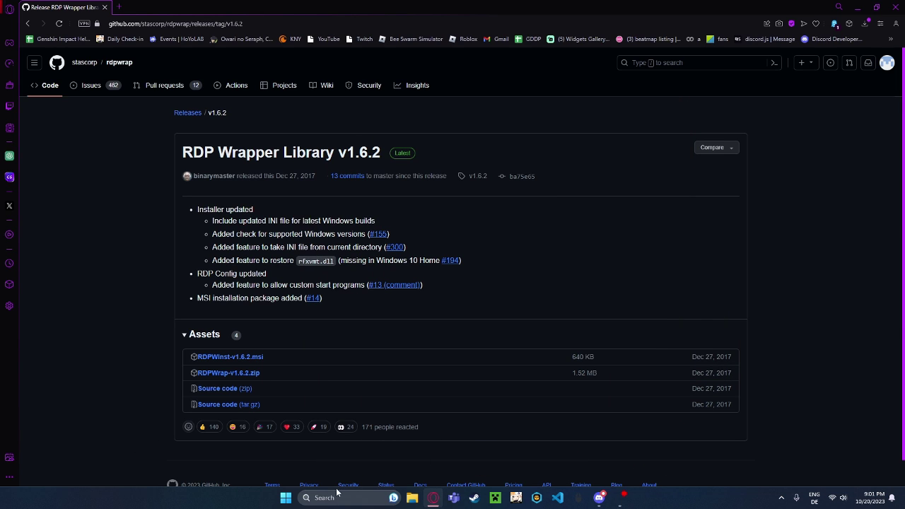
Launch Remote Desktop Connection and open its Computer dropdown to choose 127.0.0.2
{"action": "key", "text": "super"}
{"action": "type", "text": "re"}
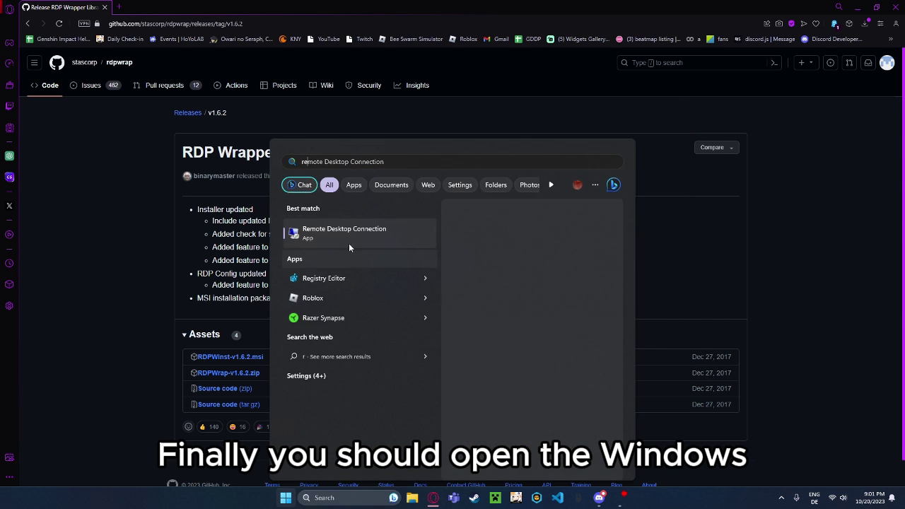
{"action": "left_click_drag", "start_coordinate": [485, 105], "coordinate": [517, 155]}
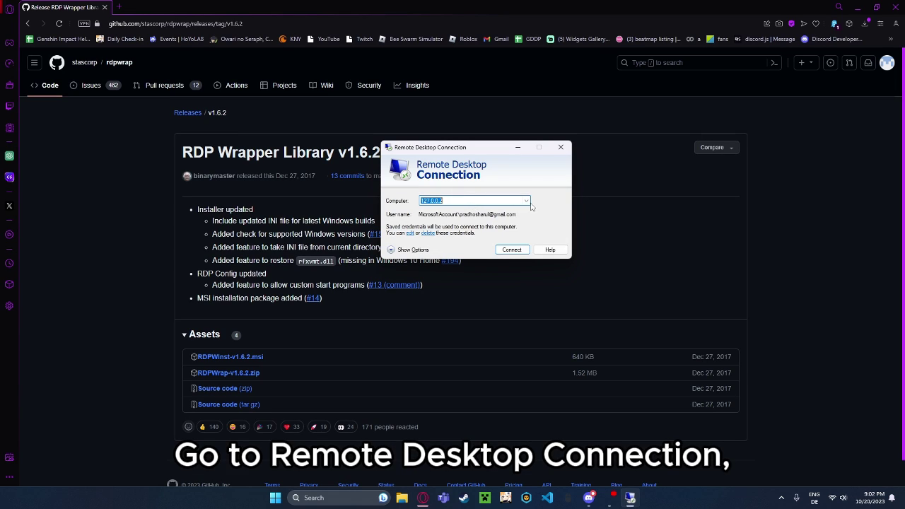
{"action": "left_click", "coordinate": [526, 201]}
Target computer 127.0.0.3 and keep the colour depth at Highest Quality (32 bit)
{"action": "left_click", "coordinate": [457, 221]}
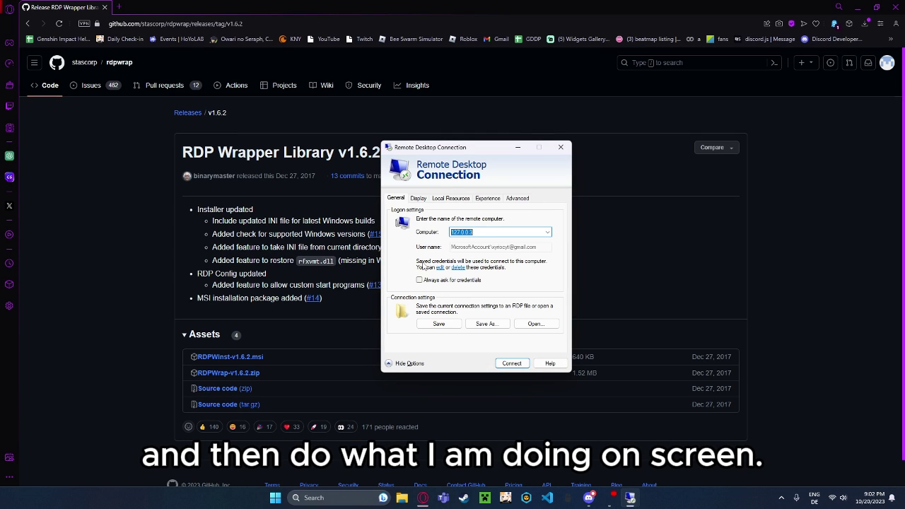
{"action": "left_click", "coordinate": [418, 199]}
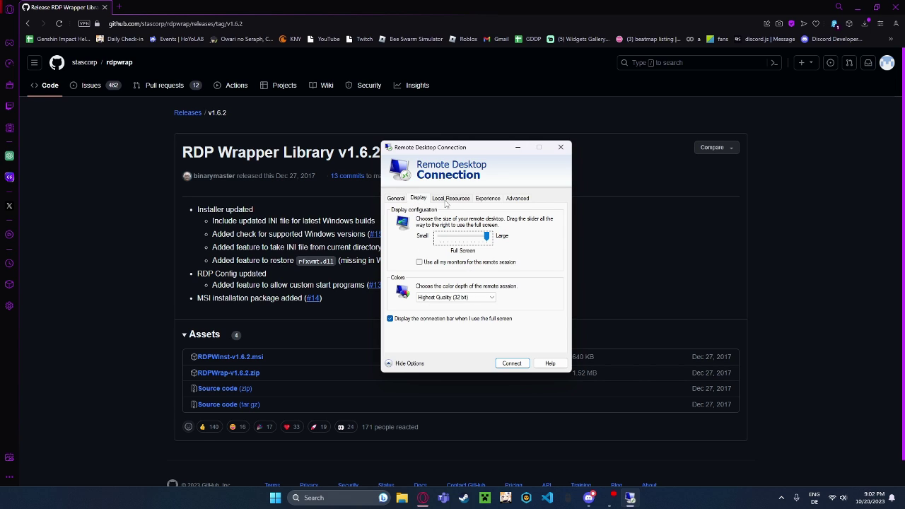
{"action": "left_click", "coordinate": [466, 300]}
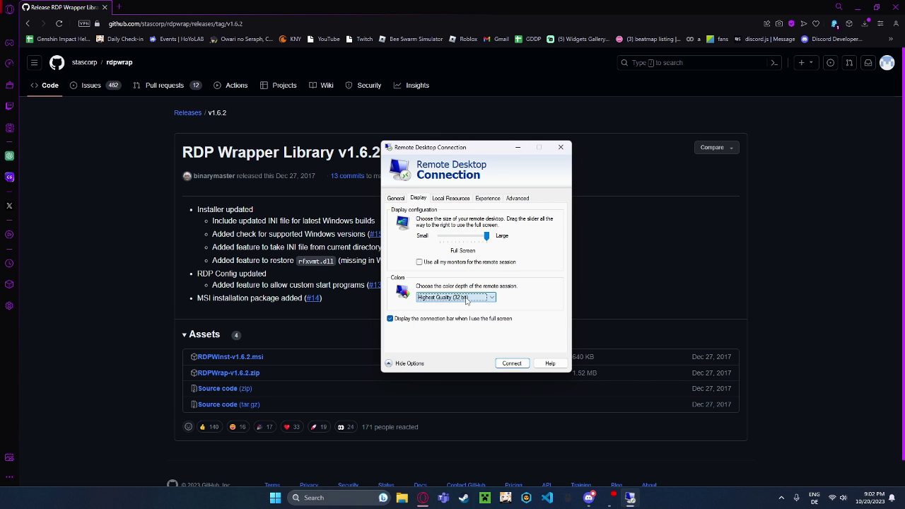
Confirm Windows key combinations stay applied on this computer, then return to General settings
{"action": "left_click", "coordinate": [448, 199]}
{"action": "left_click", "coordinate": [458, 263]}
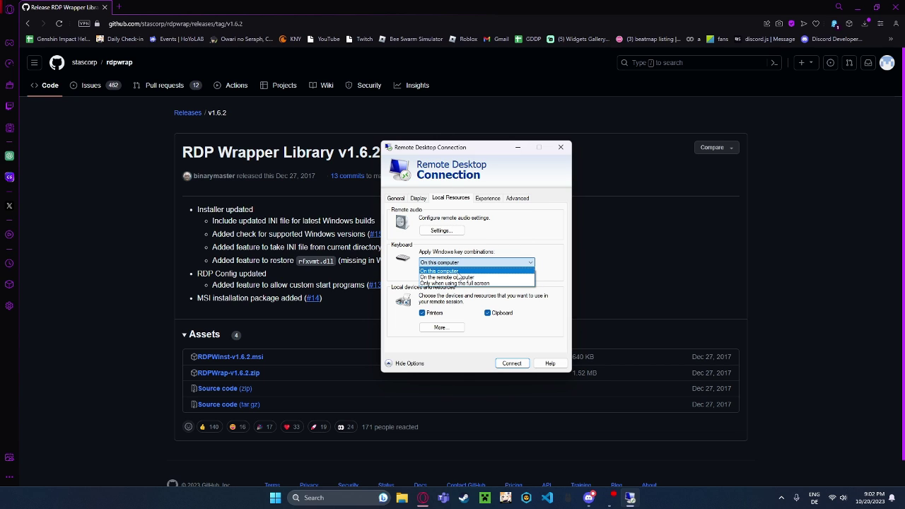
{"action": "left_click", "coordinate": [460, 271]}
{"action": "left_click", "coordinate": [396, 199]}
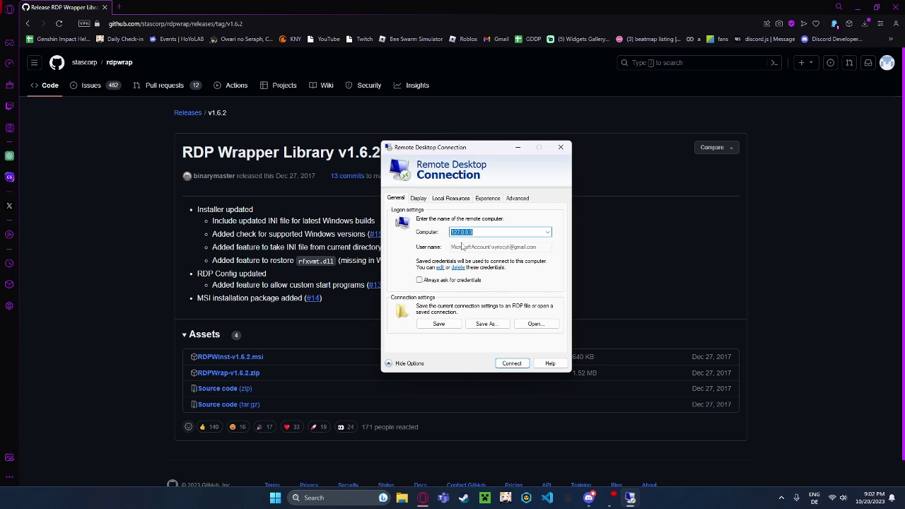